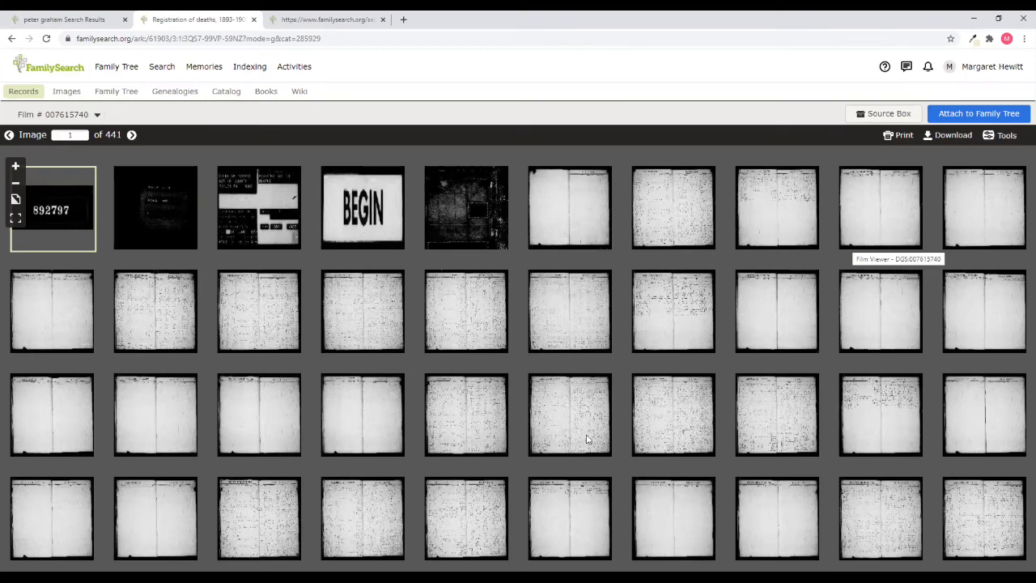
# Look over the Butler County death register thumbnails and open image 7, the first filled page of the A section.
pyautogui.scroll(-3, 589, 419)
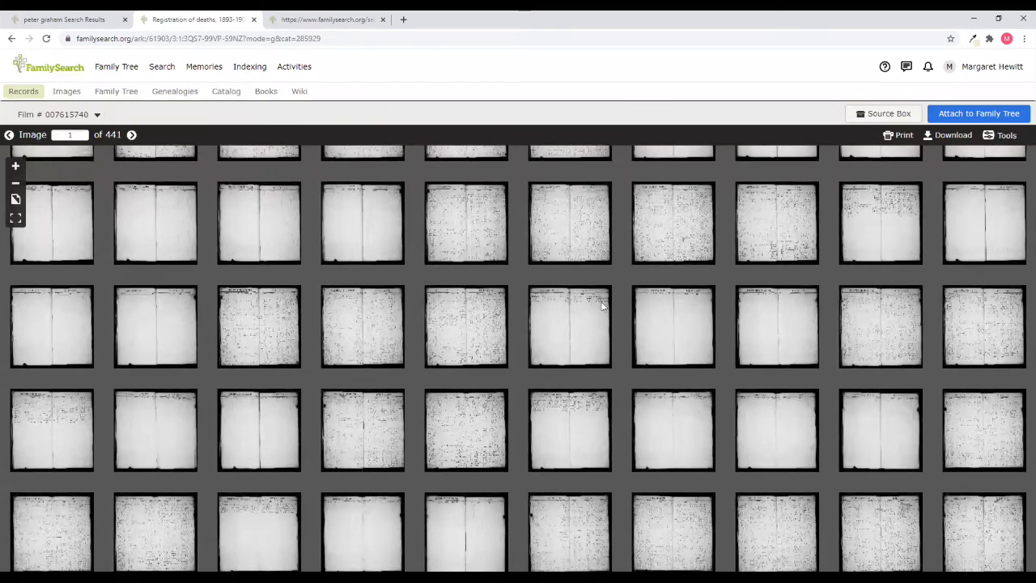
pyautogui.scroll(1, 589, 340)
pyautogui.scroll(1, 587, 403)
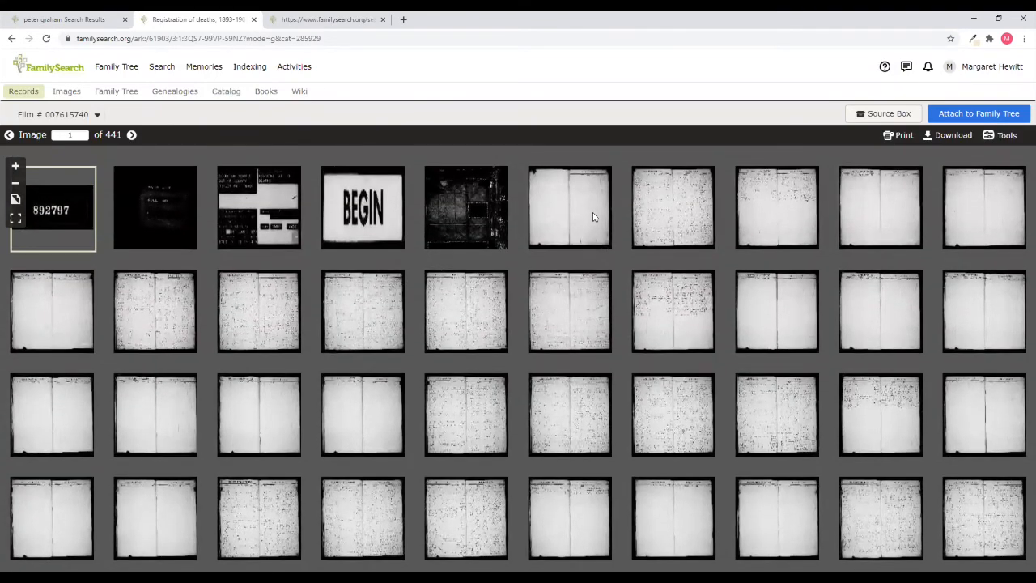
pyautogui.click(677, 200)
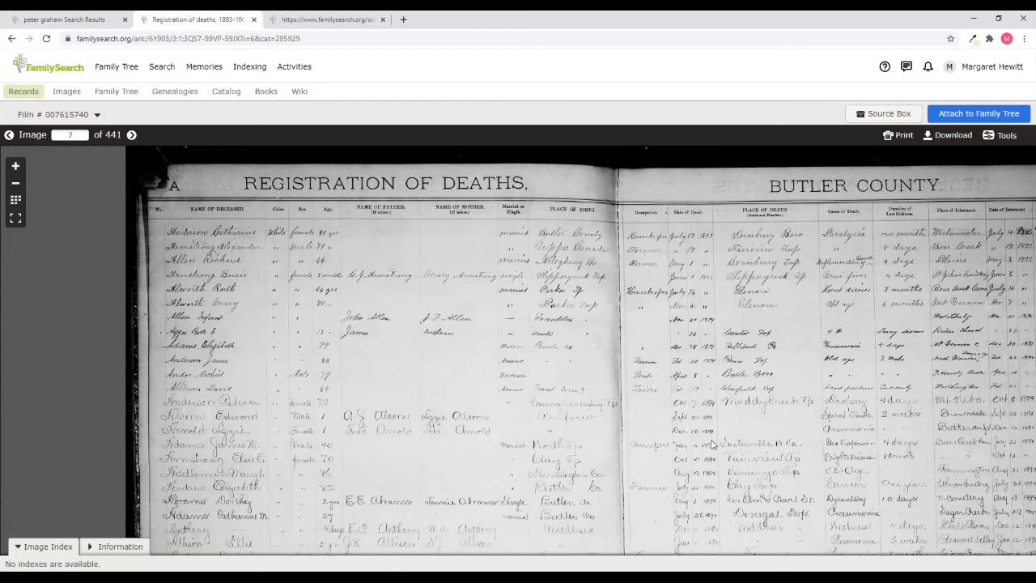
# Return to the thumbnail grid and open image 12, the first filled page of the B section.
pyautogui.click(15, 199)
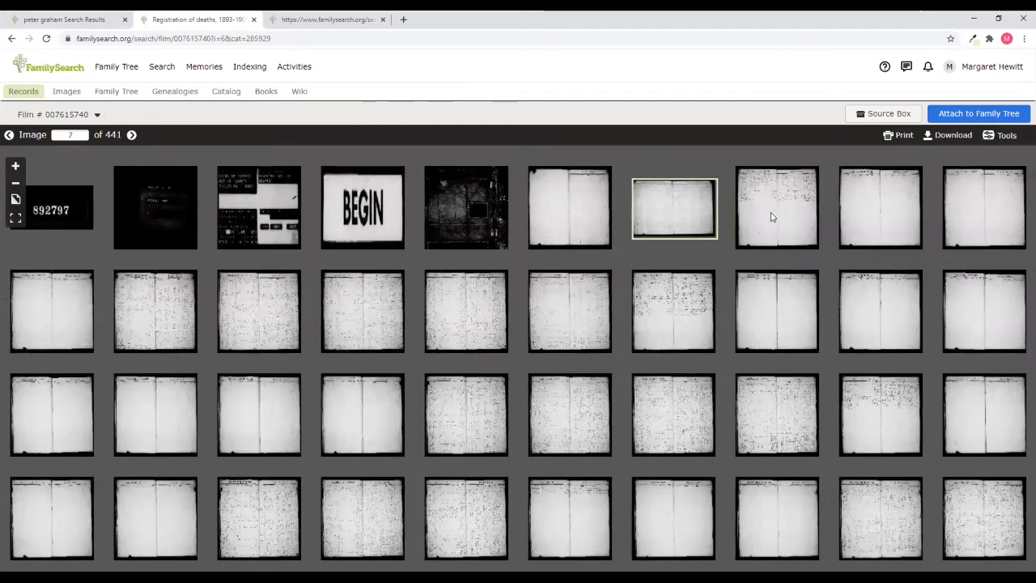
pyautogui.click(165, 320)
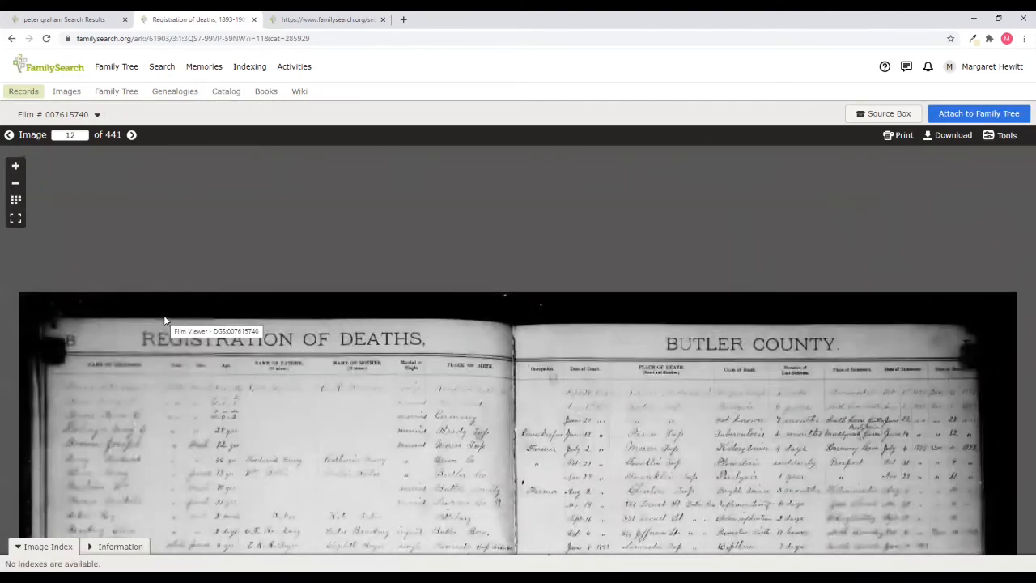
pyautogui.moveTo(165, 321); pyautogui.dragTo(351, 178)
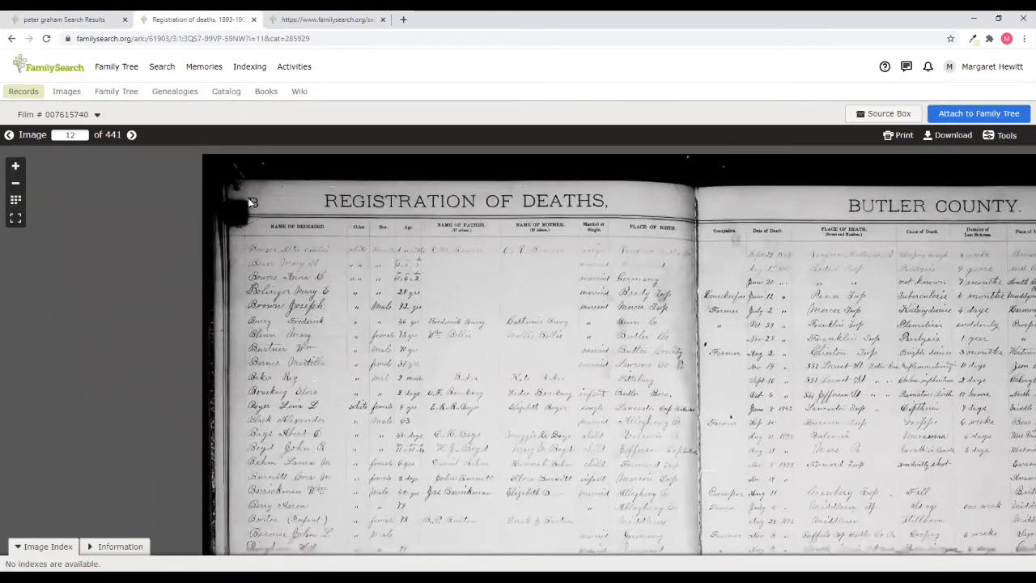
# Go back to the thumbnails, open image 25 at the start of the C section, and advance to image 26.
pyautogui.click(16, 199)
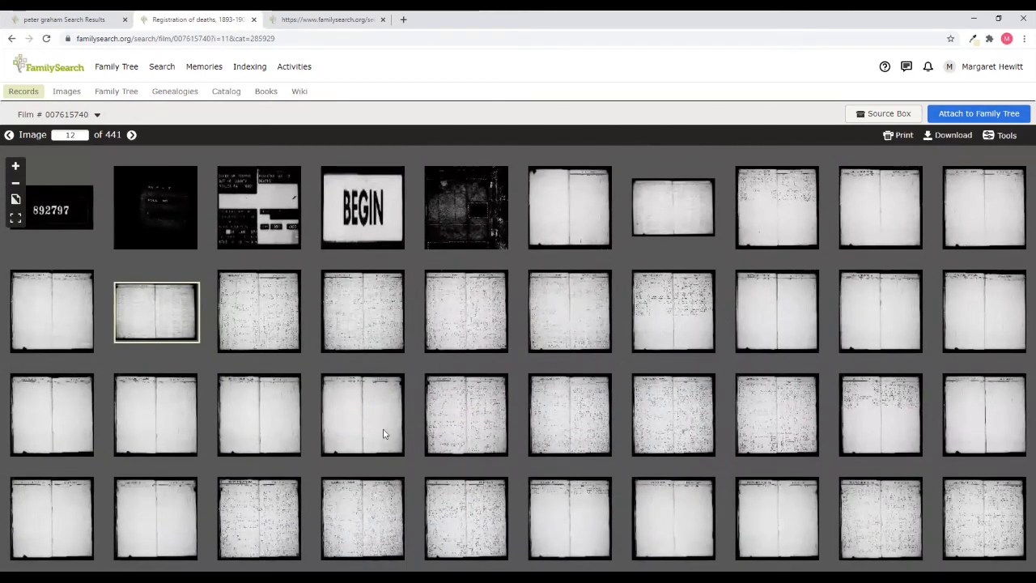
pyautogui.click(455, 412)
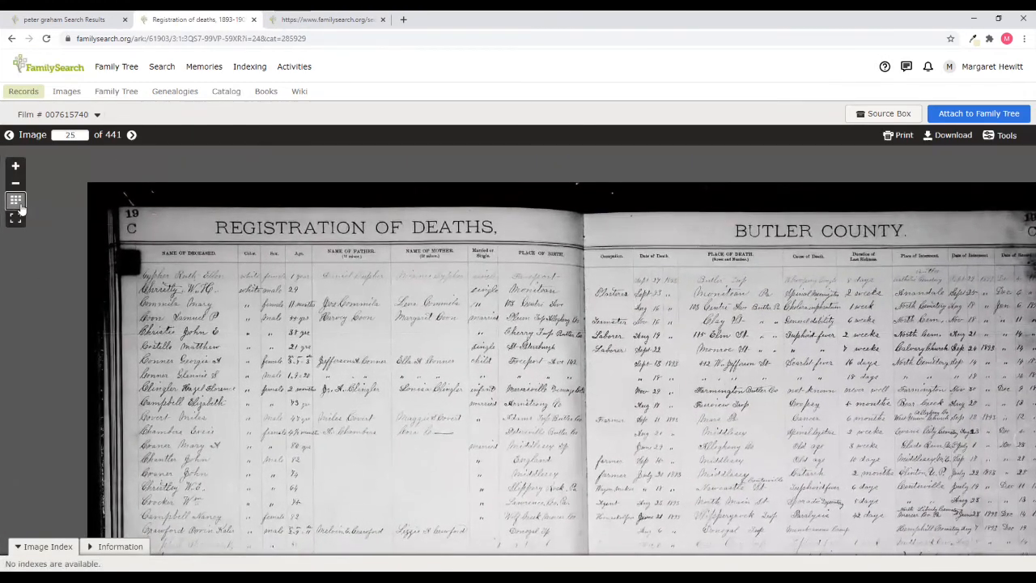
pyautogui.click(16, 200)
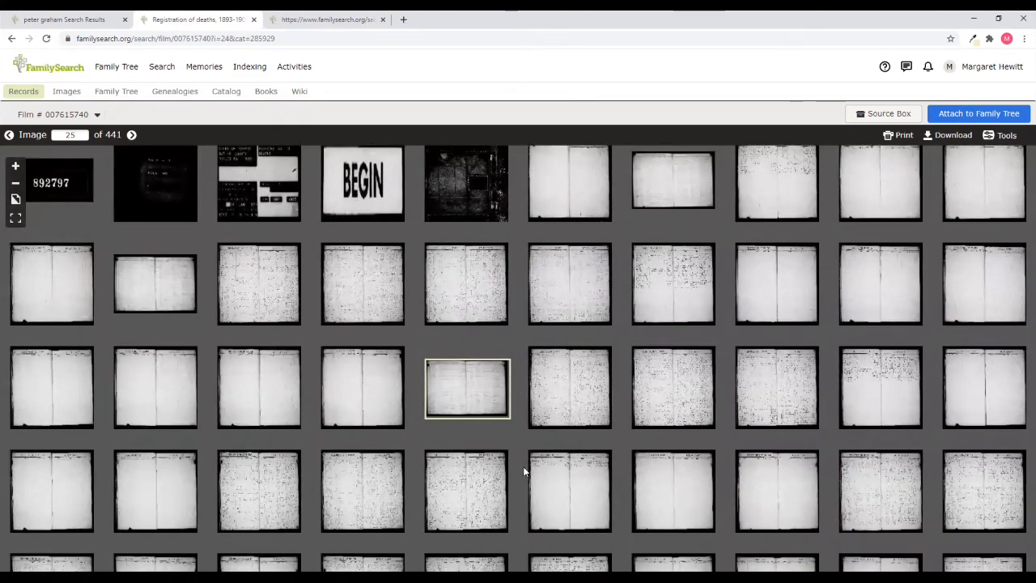
pyautogui.click(447, 406)
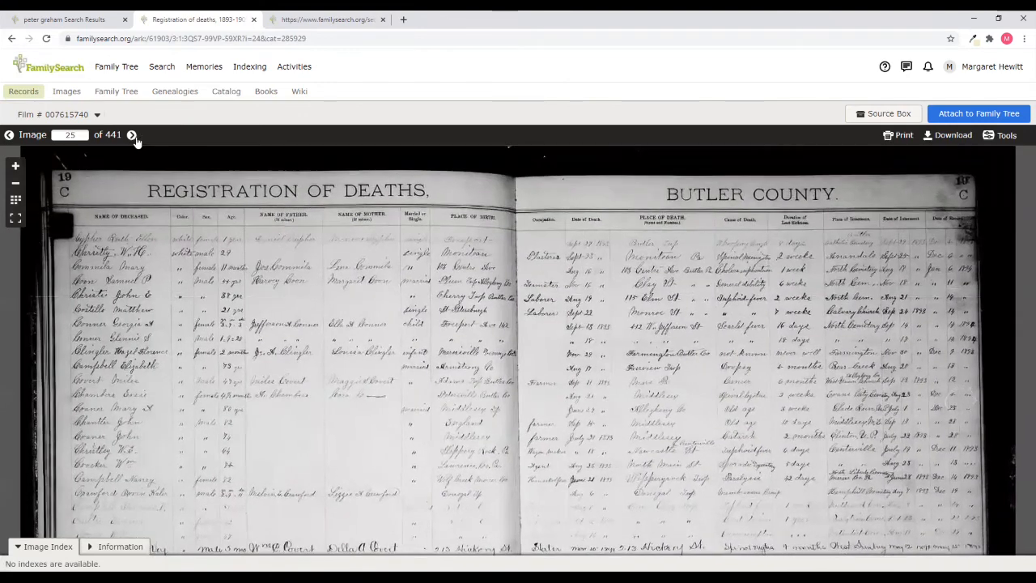
pyautogui.click(132, 136)
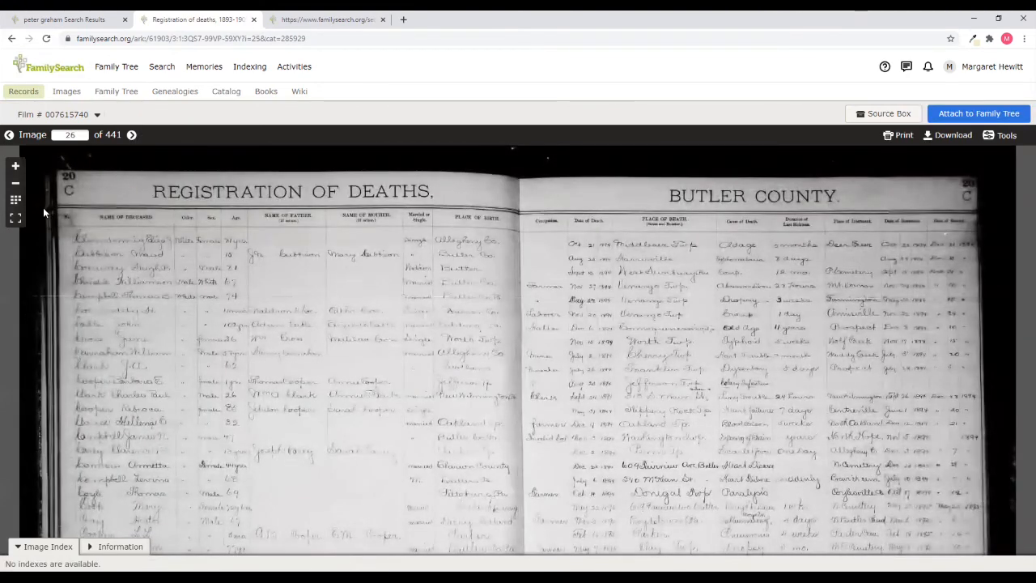
# Return to the thumbnail grid and browse further through the death register film.
pyautogui.click(17, 201)
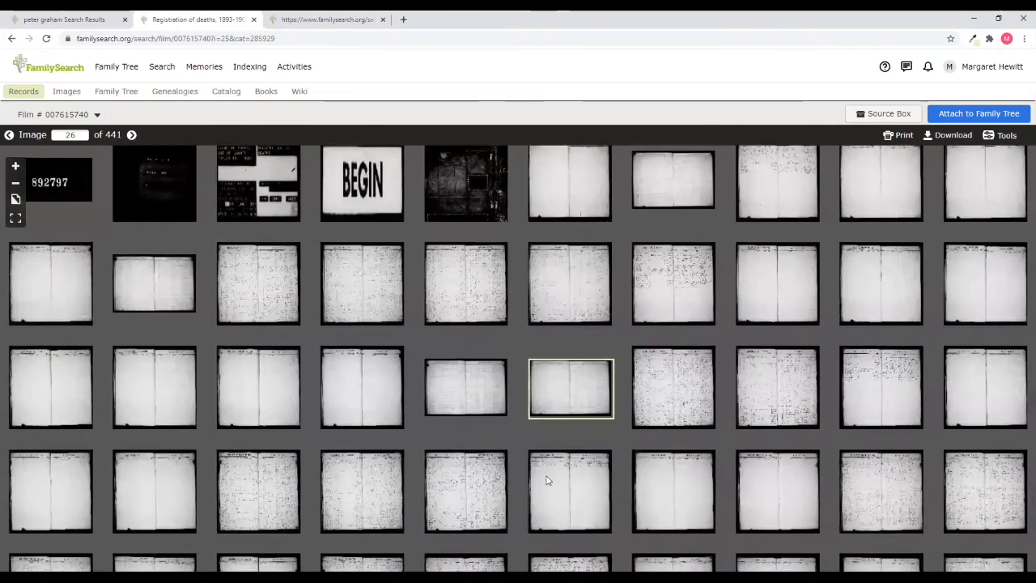
pyautogui.scroll(-10, 514, 470)
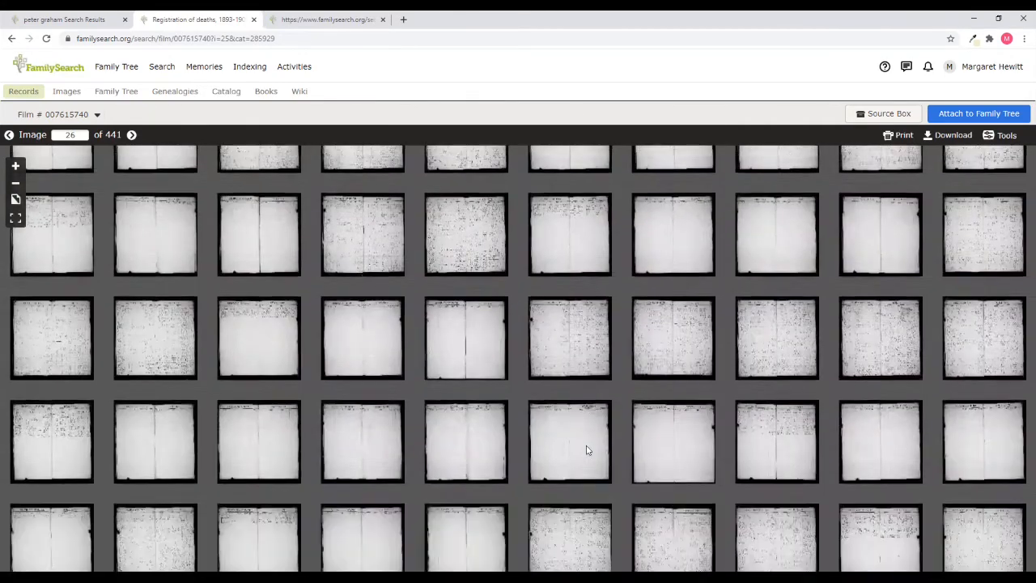
pyautogui.scroll(-10, 601, 440)
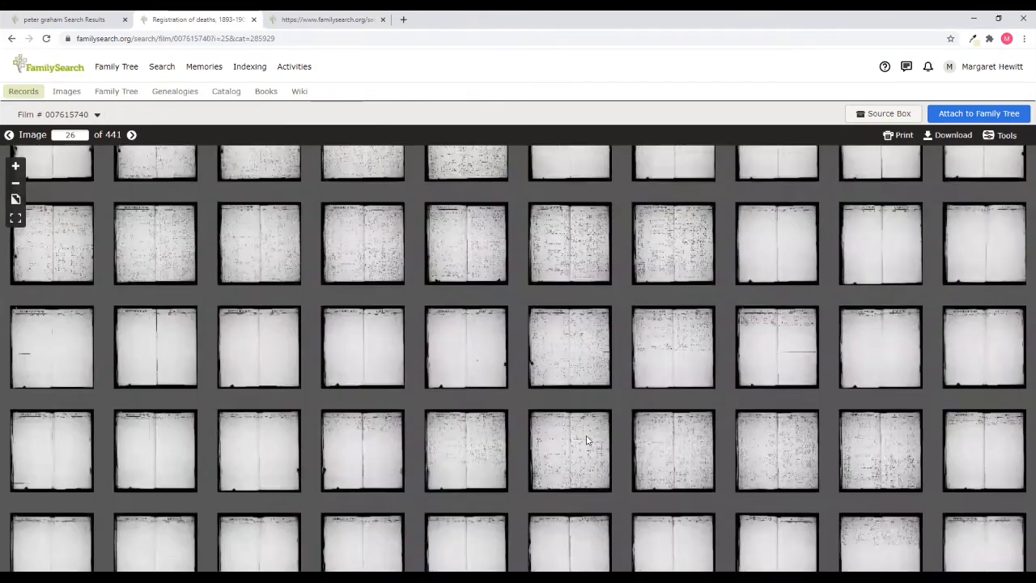
pyautogui.scroll(-10, 577, 255)
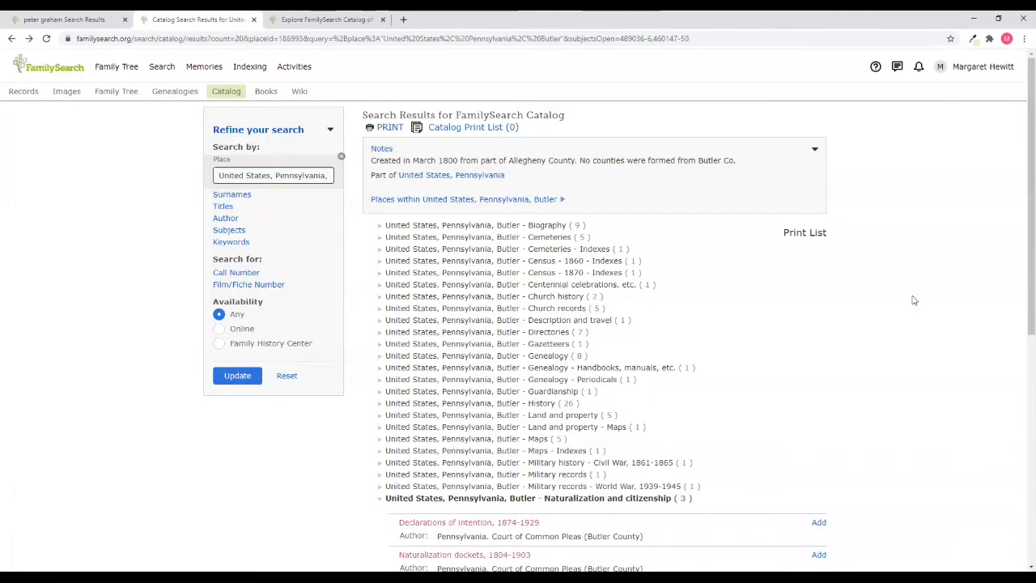
# Open the Butler naturalization catalog entry "Petitions for citizenship, 1804-1931 ; index, 1804-1982" and bring up its film list.
pyautogui.scroll(-5, 913, 300)
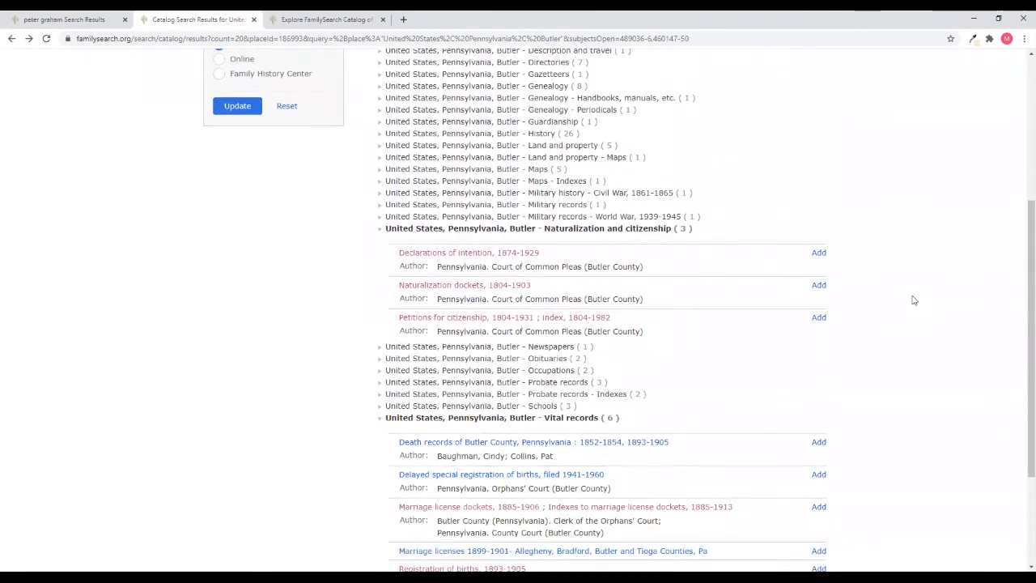
pyautogui.click(494, 320)
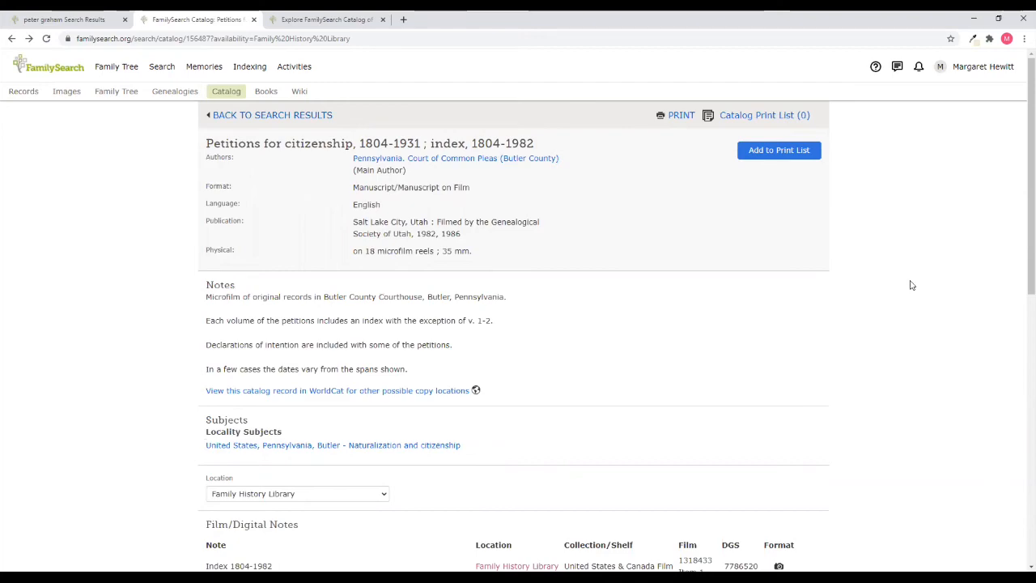
pyautogui.scroll(-4, 910, 285)
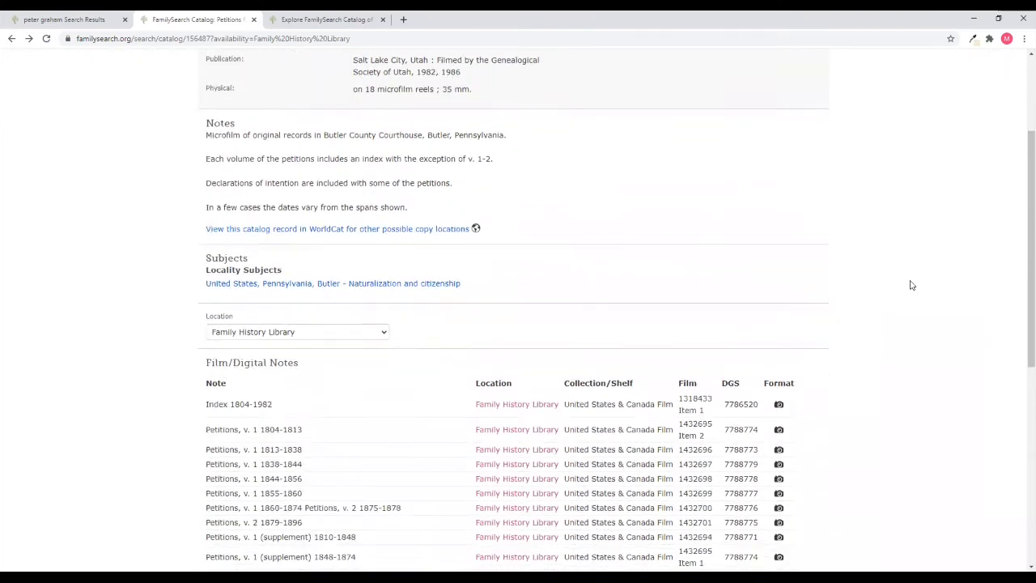
pyautogui.scroll(-1, 910, 285)
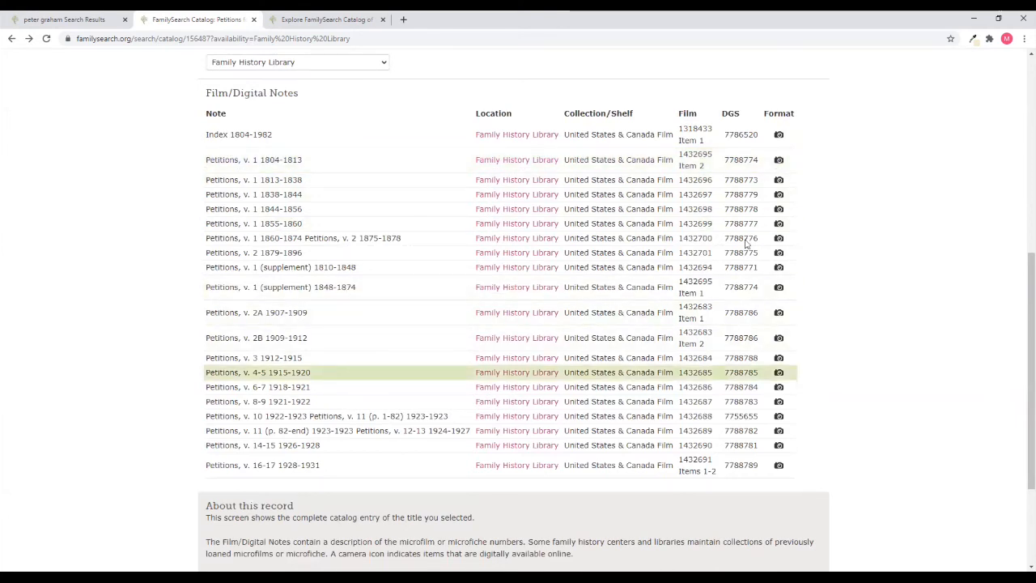
# Open the digitized Index 1804-1982 film and view image 5, the first page of the index to petitions.
pyautogui.click(778, 135)
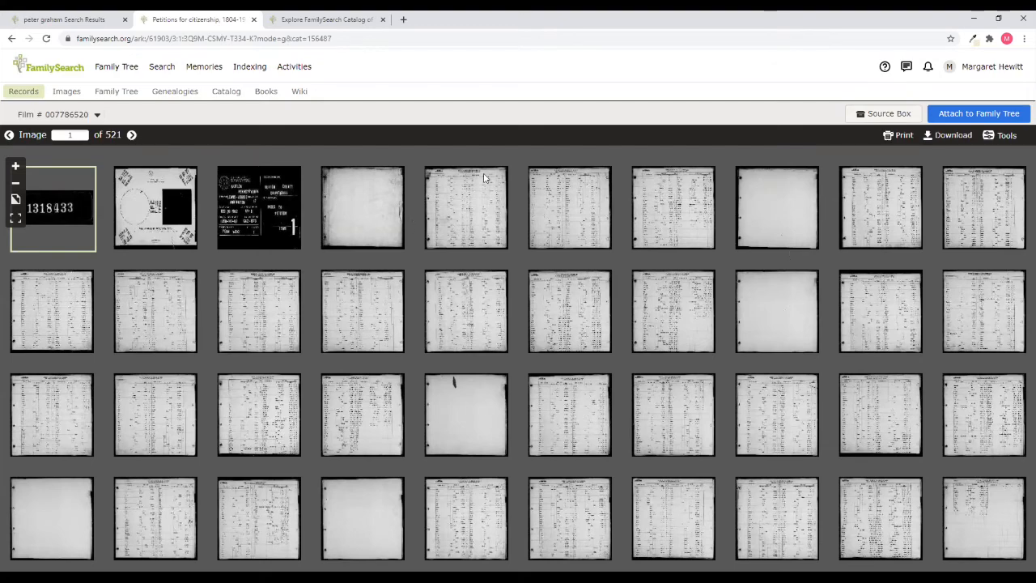
pyautogui.click(474, 210)
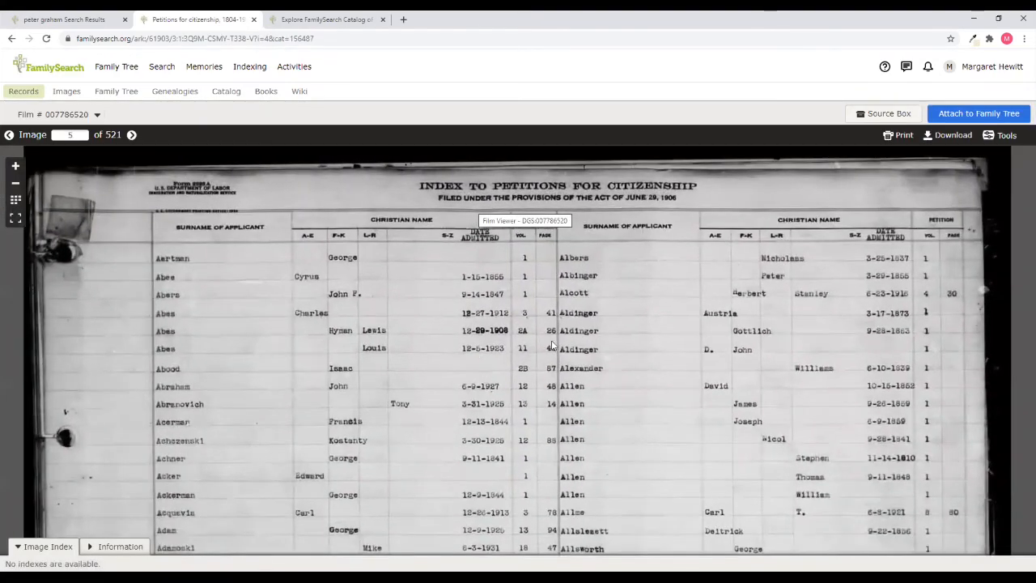
pyautogui.scroll(-2, 270, 299)
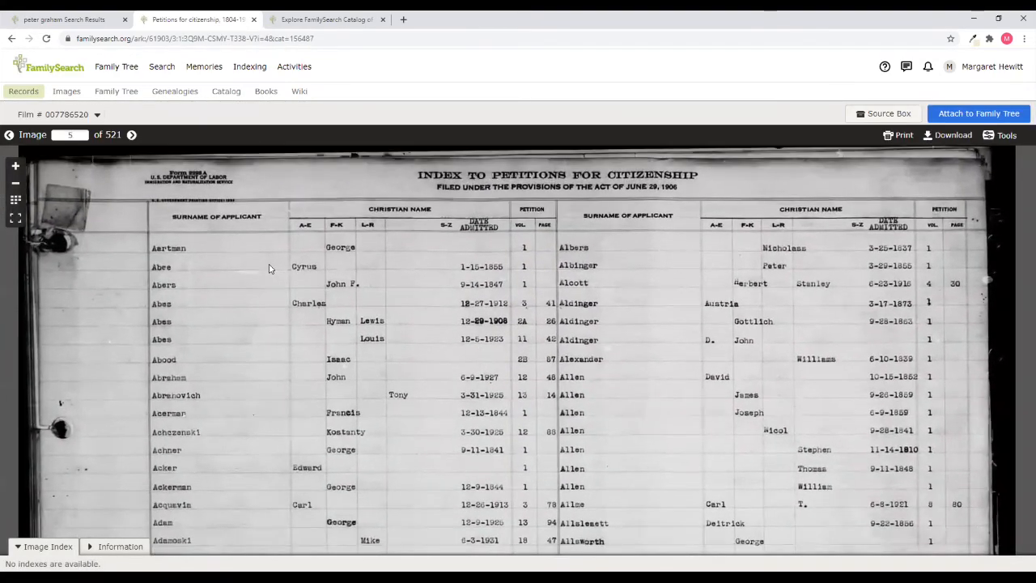
pyautogui.scroll(1, 270, 291)
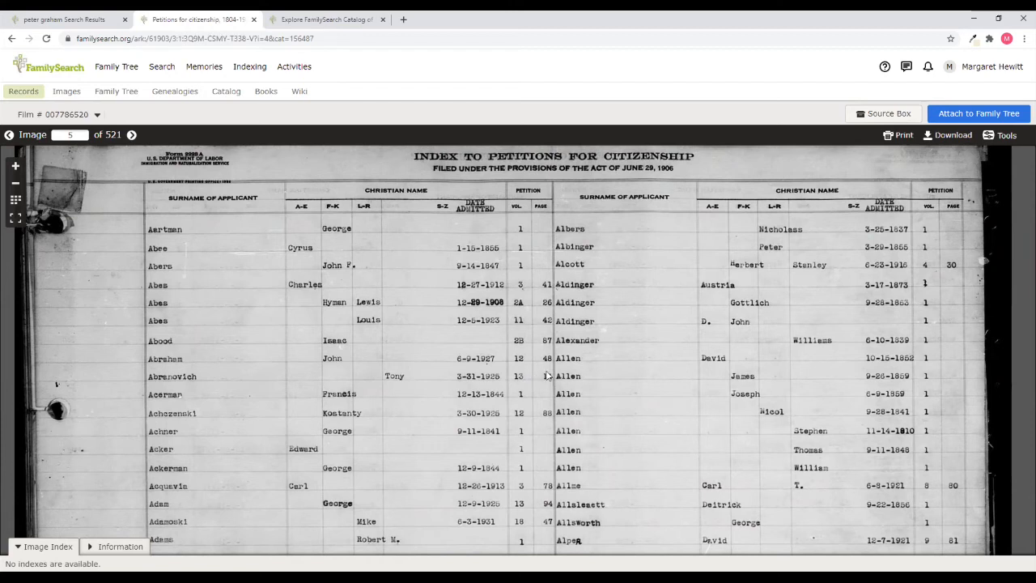
pyautogui.click(10, 39)
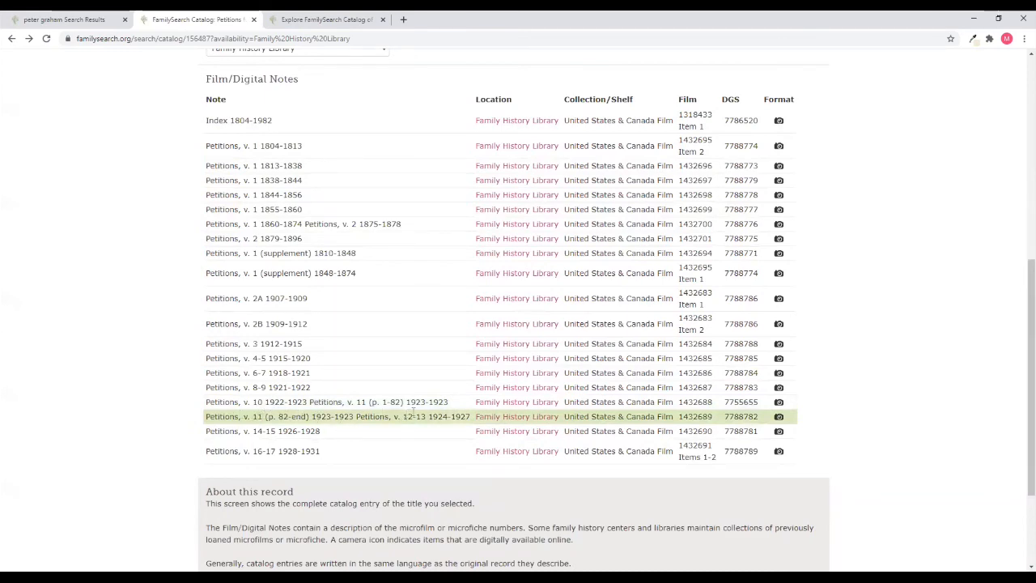
pyautogui.click(779, 419)
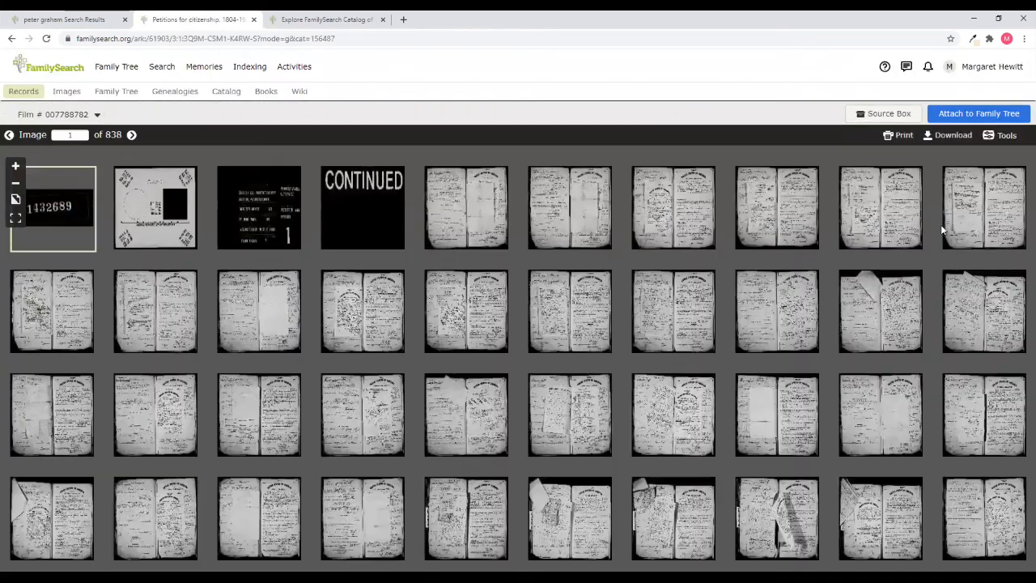
pyautogui.click(479, 227)
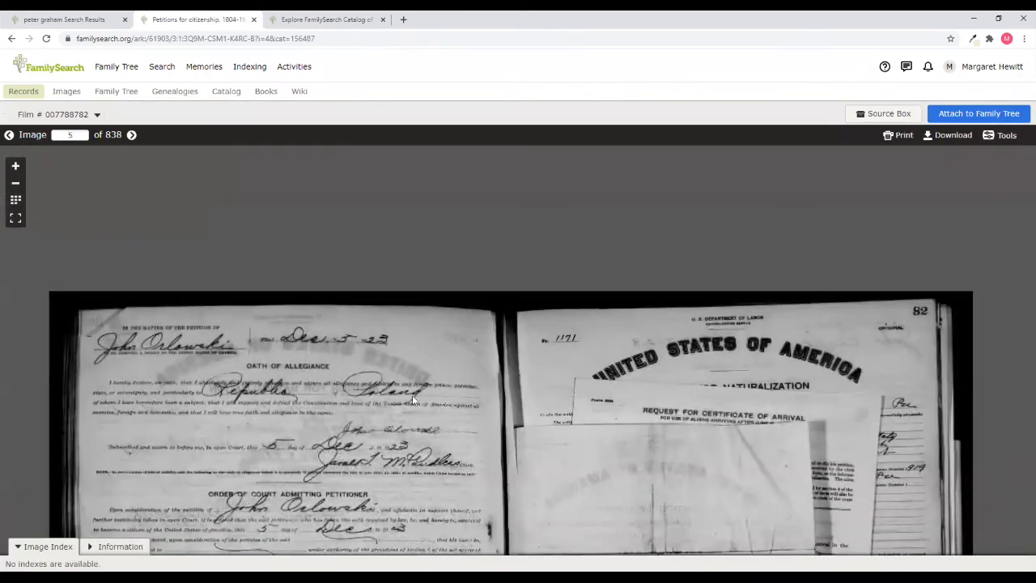
pyautogui.moveTo(370, 211); pyautogui.dragTo(393, 281)
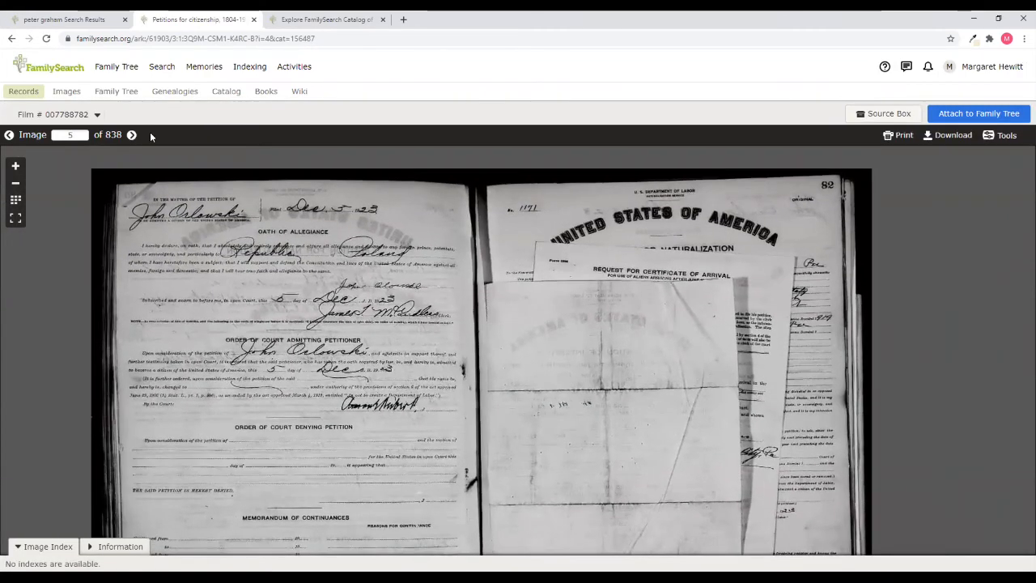
pyautogui.click(132, 137)
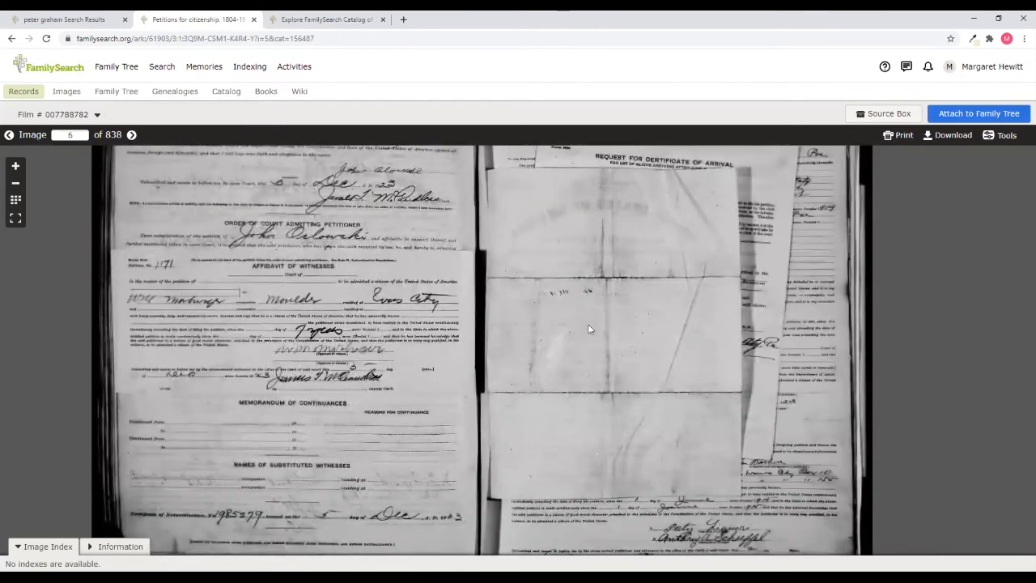
pyautogui.moveTo(573, 277); pyautogui.dragTo(574, 335)
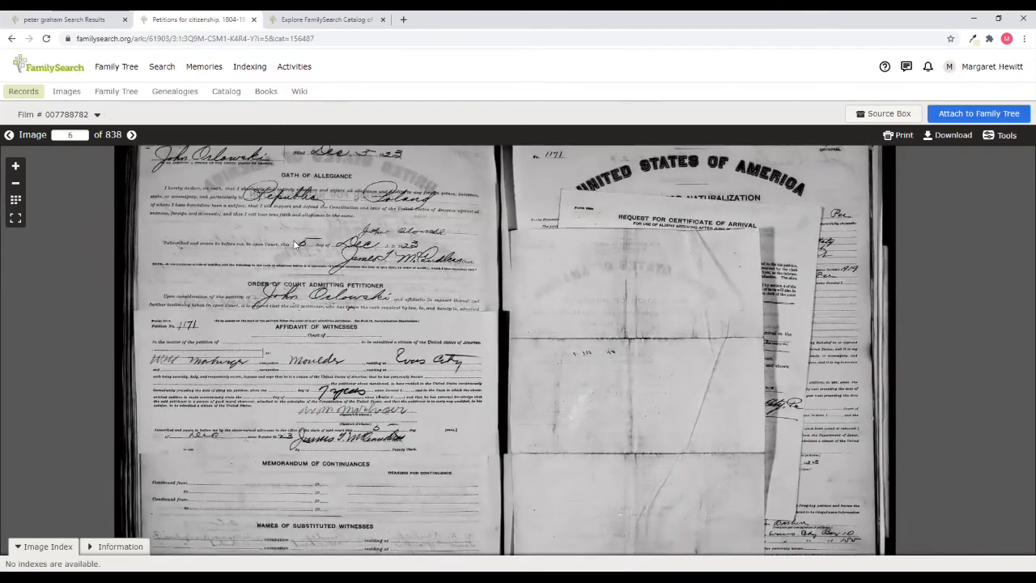
# Return to the thumbnail grid, browse to the end of the first volume, and open the Petition & Record 12 cover, image 73.
pyautogui.click(15, 199)
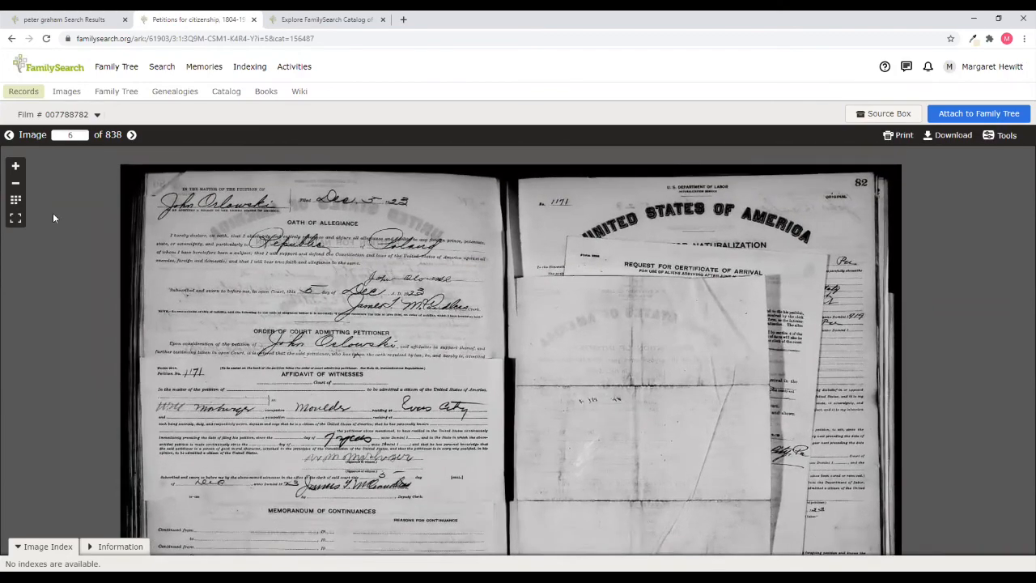
pyautogui.click(16, 199)
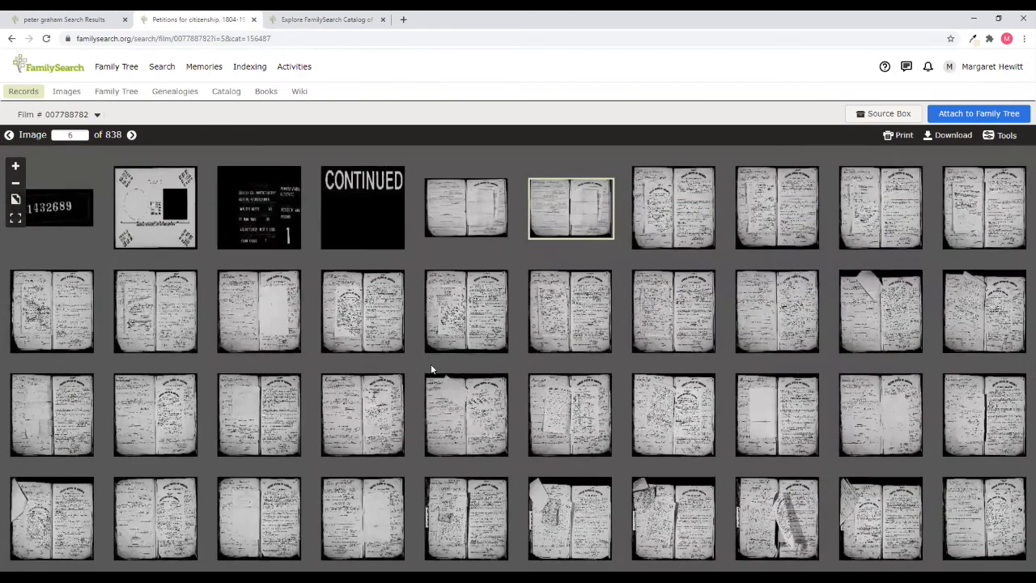
pyautogui.scroll(-2, 587, 324)
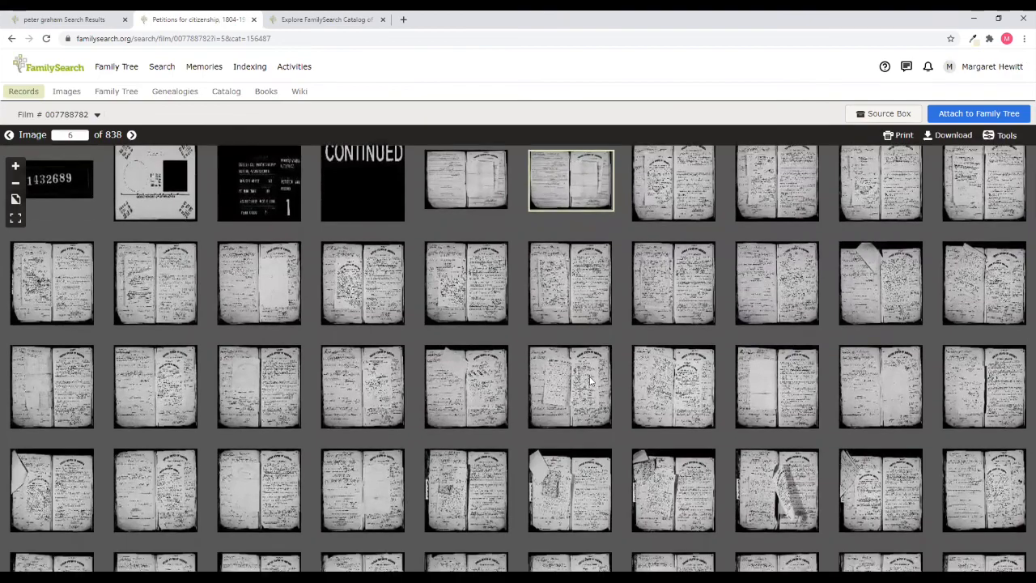
pyautogui.scroll(-4, 592, 315)
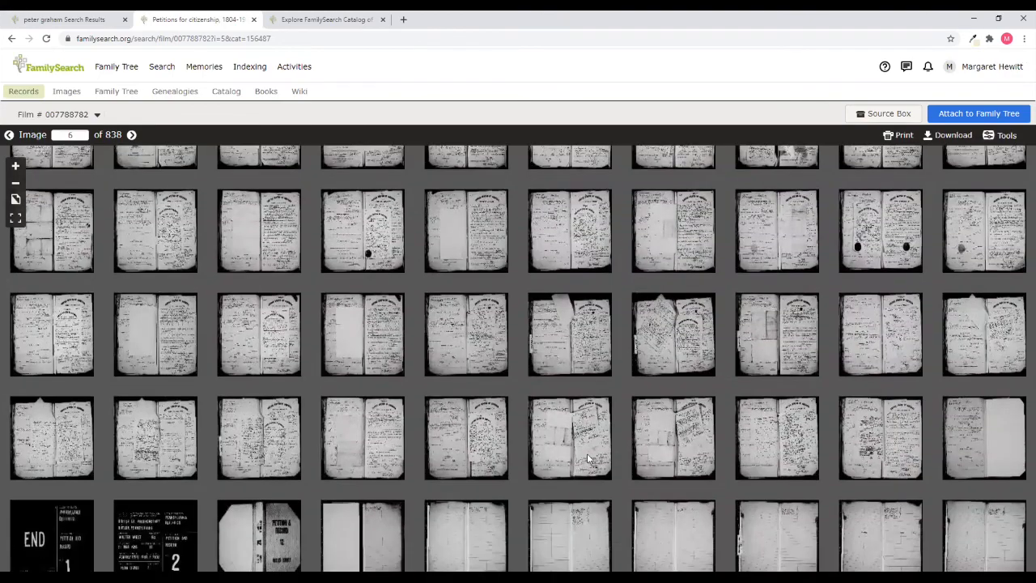
pyautogui.scroll(-1, 623, 251)
pyautogui.scroll(-3, 710, 238)
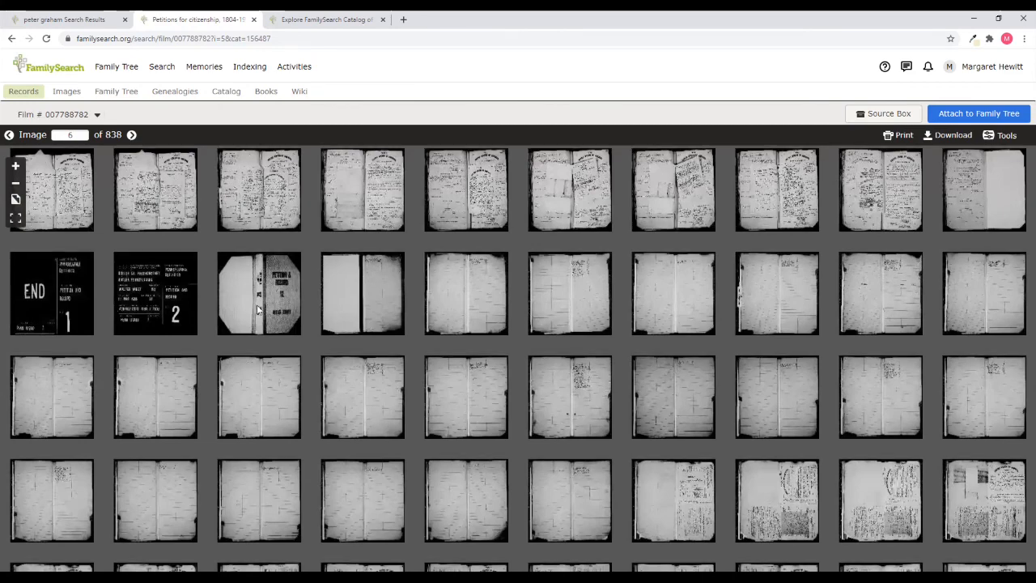
pyautogui.click(257, 304)
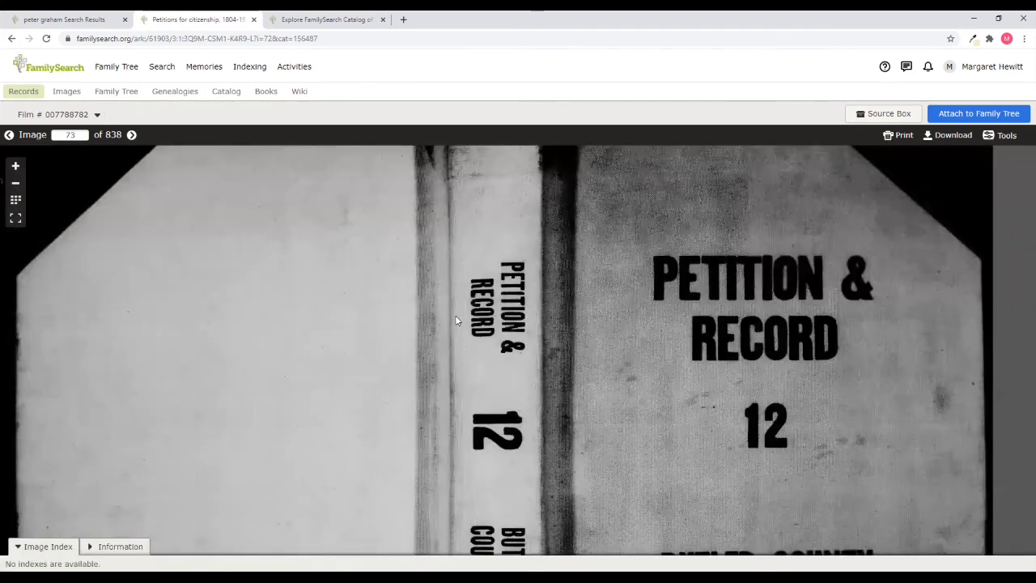
# Return to the thumbnail grid, browse past the end of volume 12, and view the Petition & Record 13 cover, image 426, close up.
pyautogui.moveTo(321, 318); pyautogui.dragTo(246, 261)
pyautogui.click(16, 199)
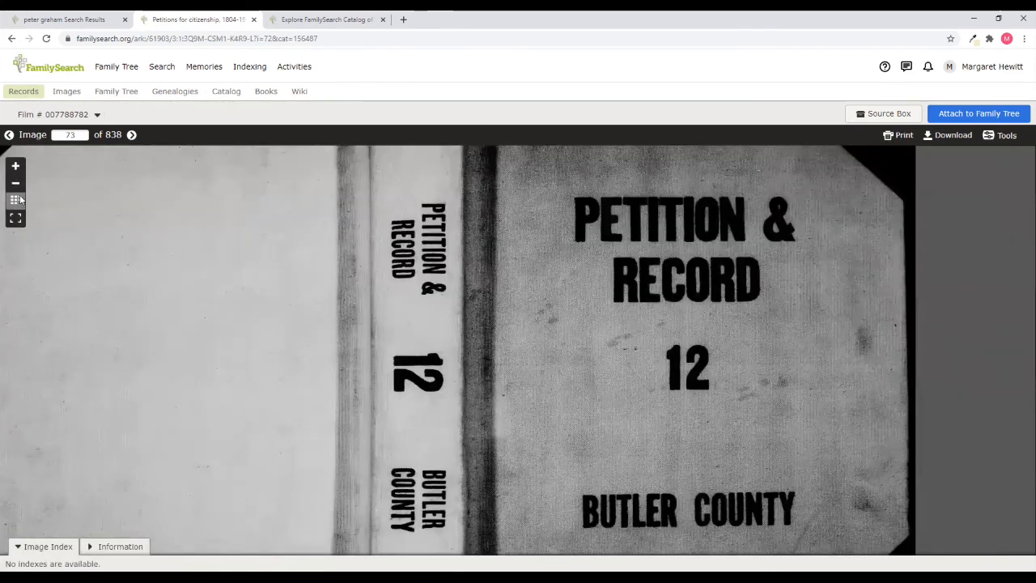
pyautogui.scroll(-5, 547, 457)
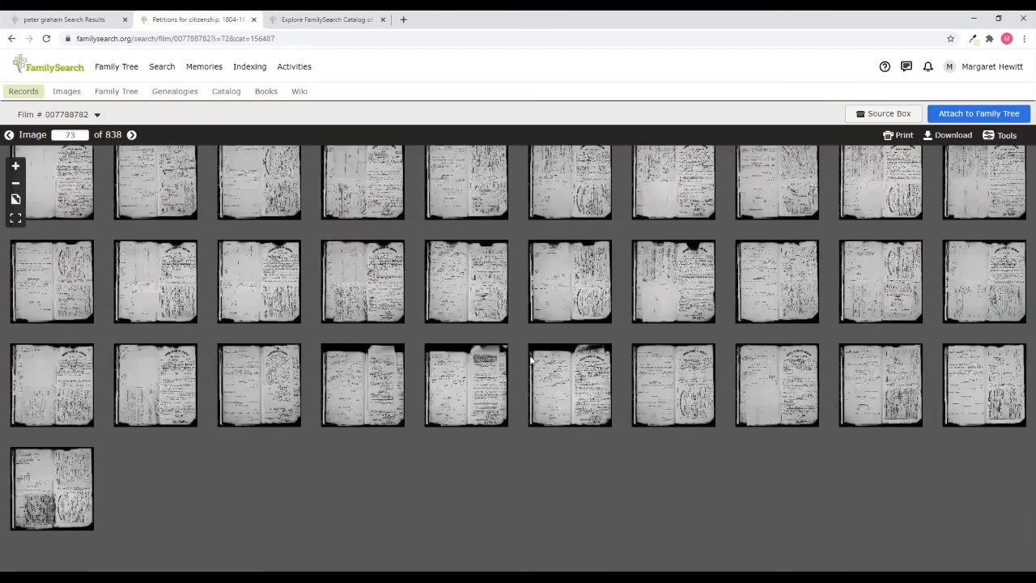
pyautogui.scroll(-2, 516, 413)
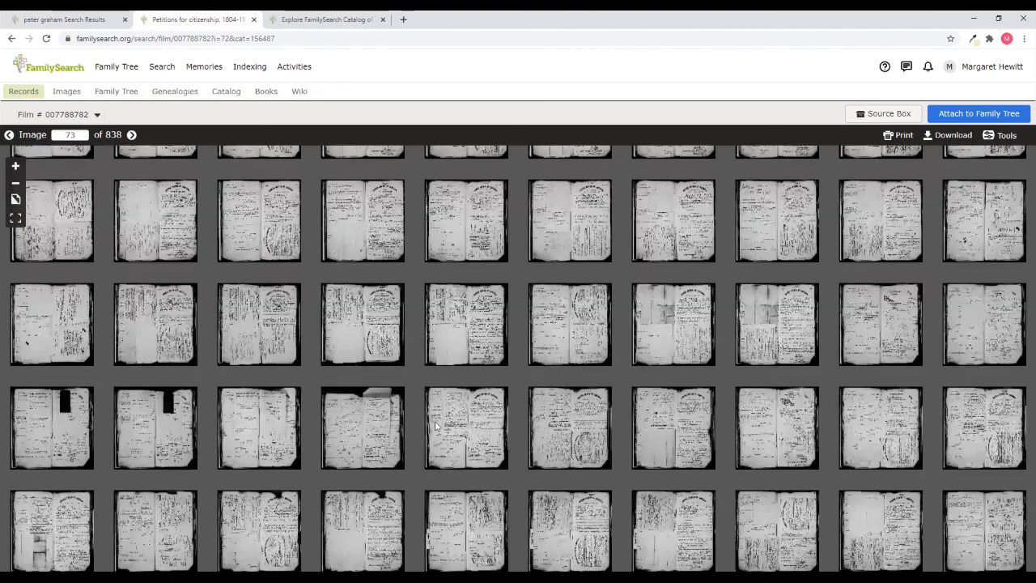
pyautogui.scroll(-2, 499, 258)
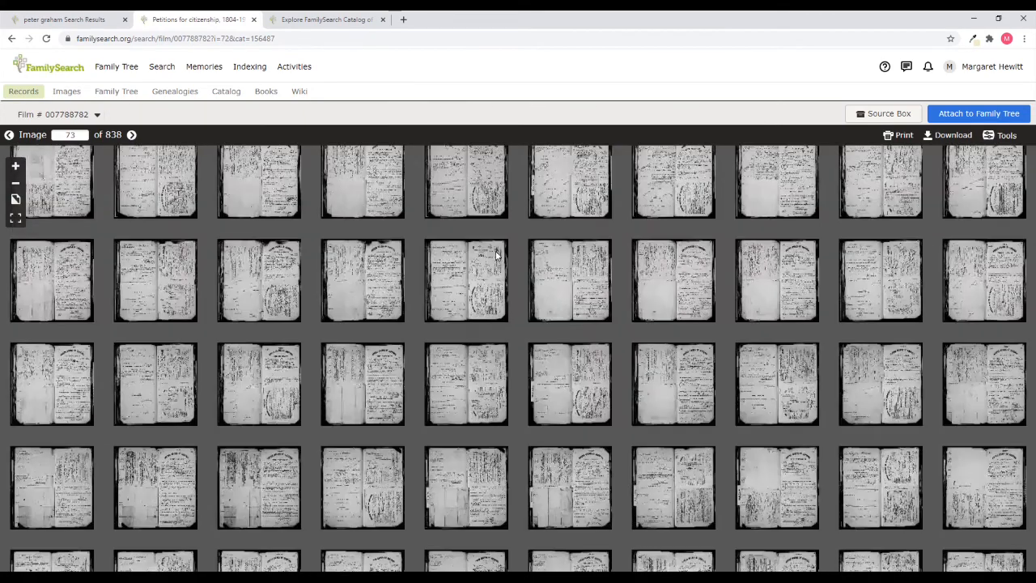
pyautogui.scroll(-2, 502, 263)
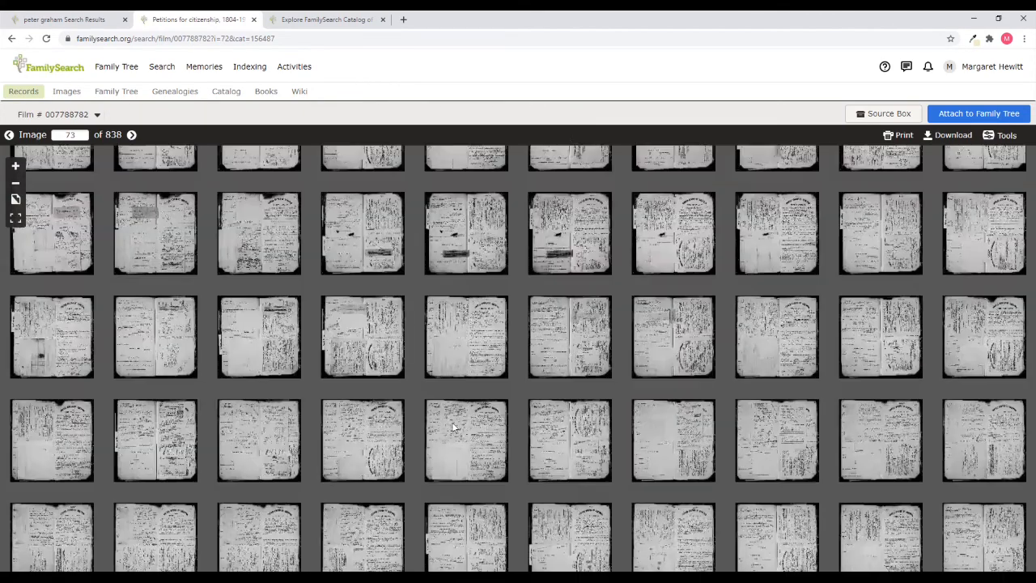
pyautogui.scroll(-2, 502, 283)
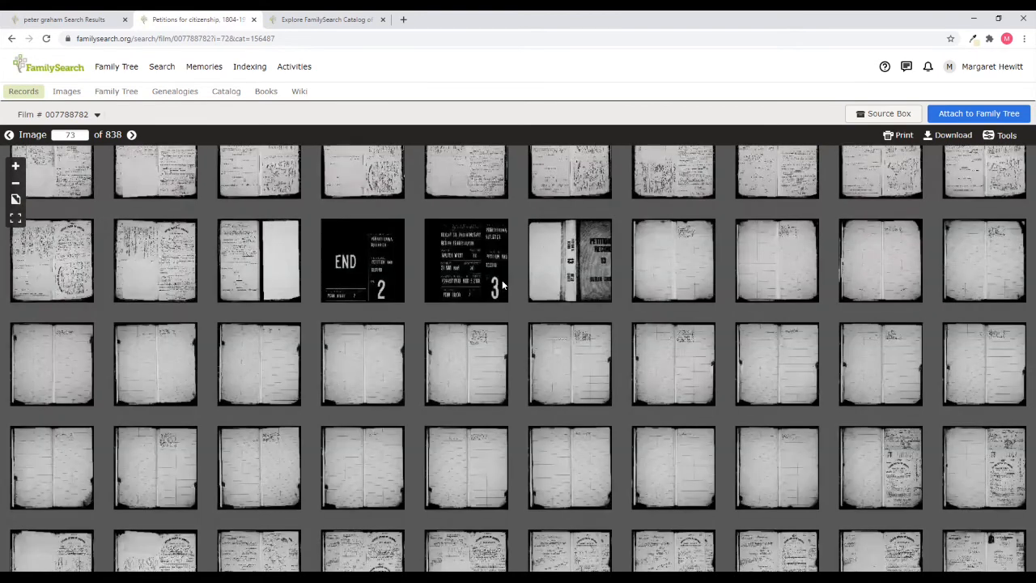
pyautogui.click(580, 271)
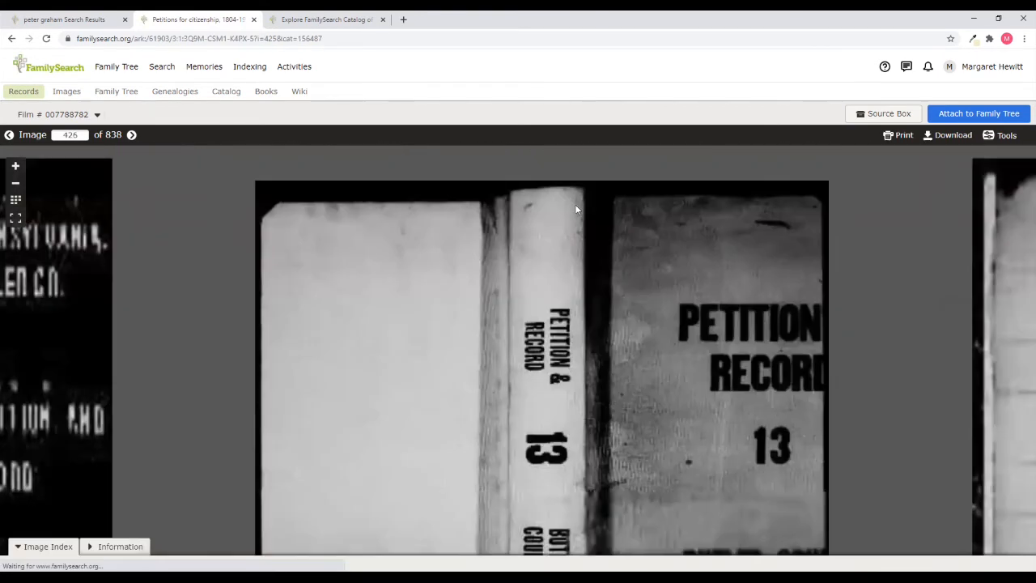
pyautogui.scroll(2, 574, 203)
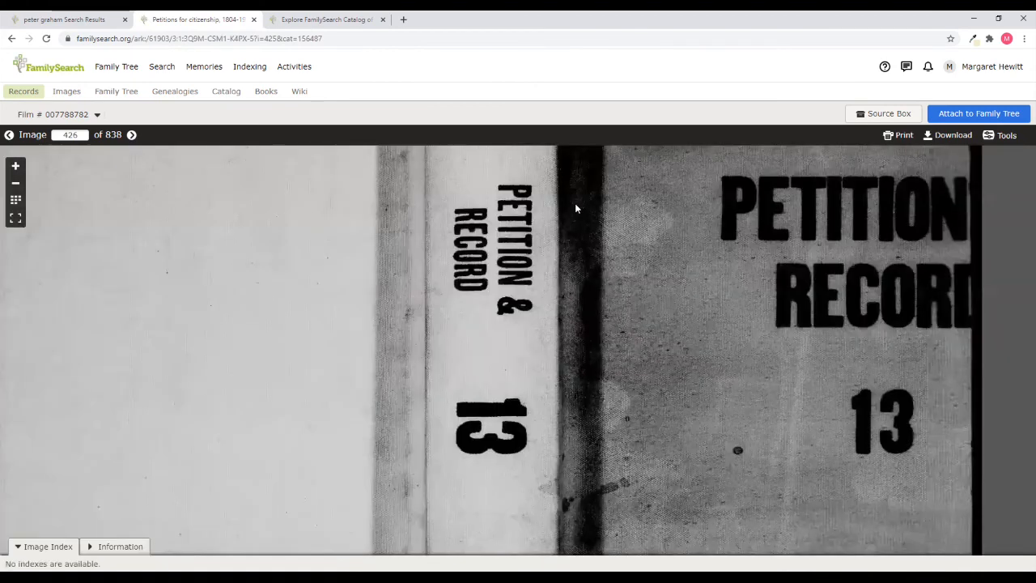
# Go back to the thumbnails and open image 456, among the first petition pages after volume 13's index pages.
pyautogui.click(16, 200)
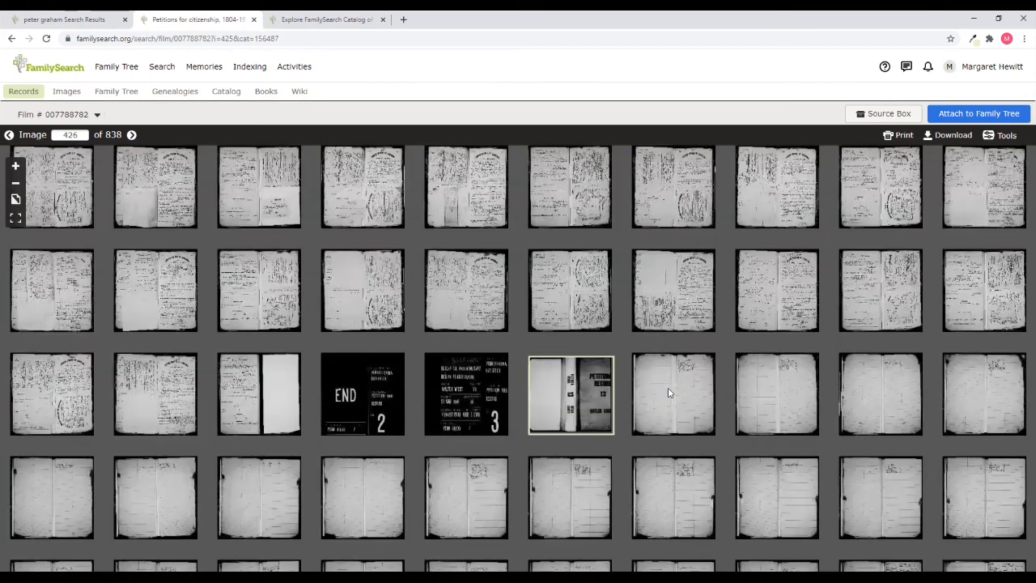
pyautogui.scroll(-2, 672, 229)
pyautogui.scroll(-1, 587, 434)
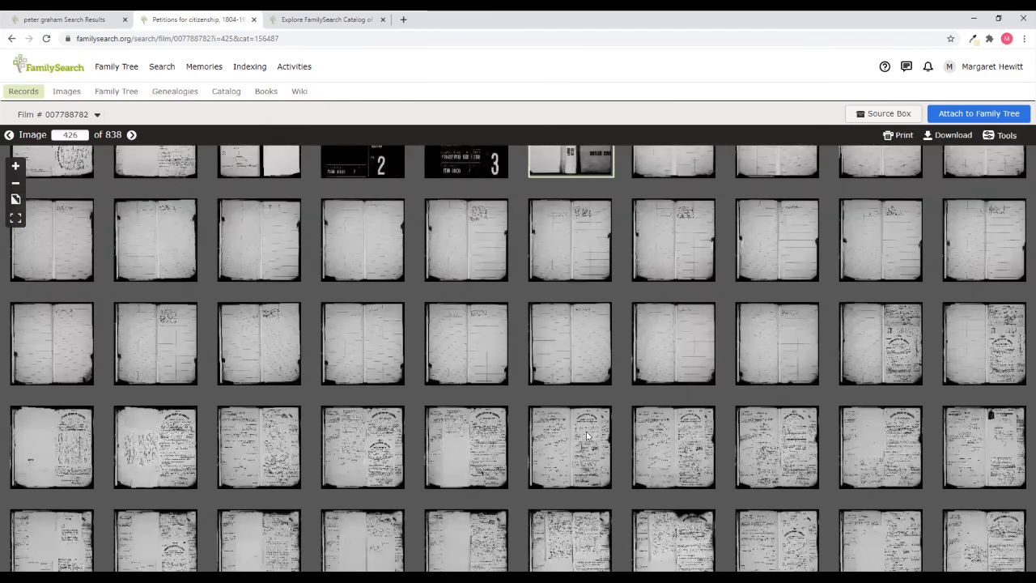
pyautogui.click(587, 437)
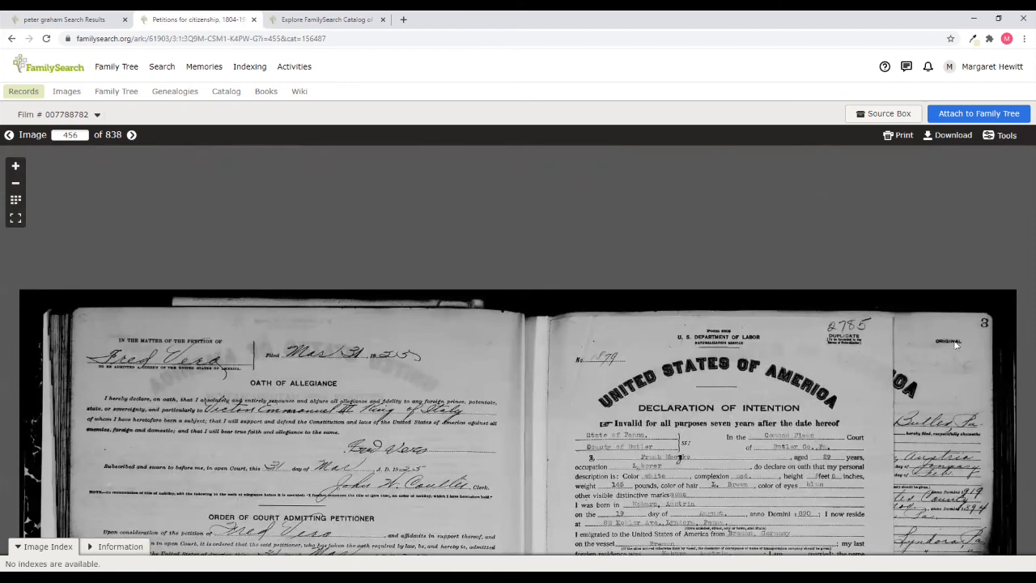
# Return to the thumbnail grid and open image 496, farther into volume 13.
pyautogui.click(15, 206)
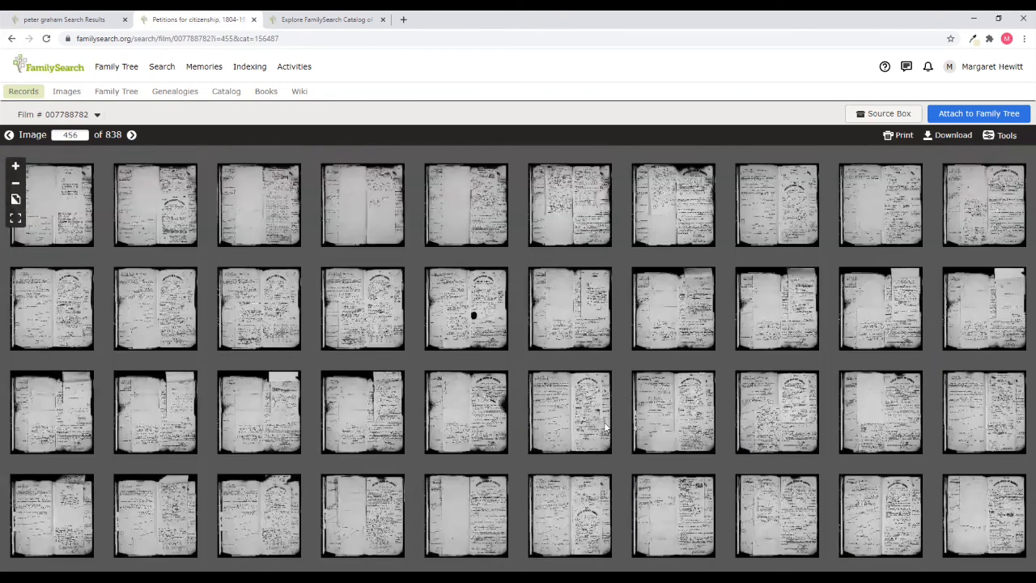
pyautogui.scroll(-1, 585, 485)
pyautogui.click(584, 492)
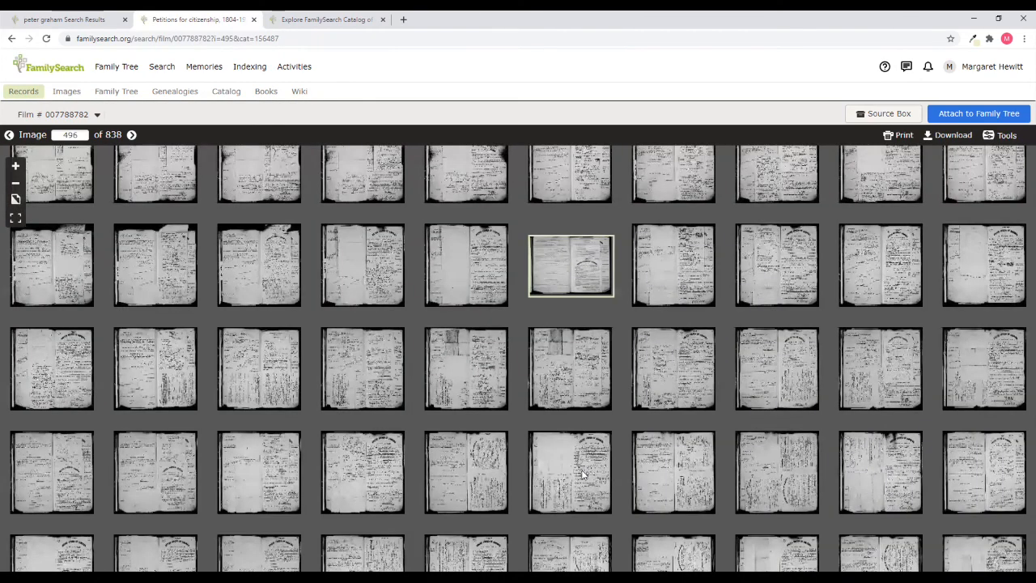
# Open image 516 from the thumbnails and enlarge the petition for naturalization on page 14 to read its details.
pyautogui.click(582, 475)
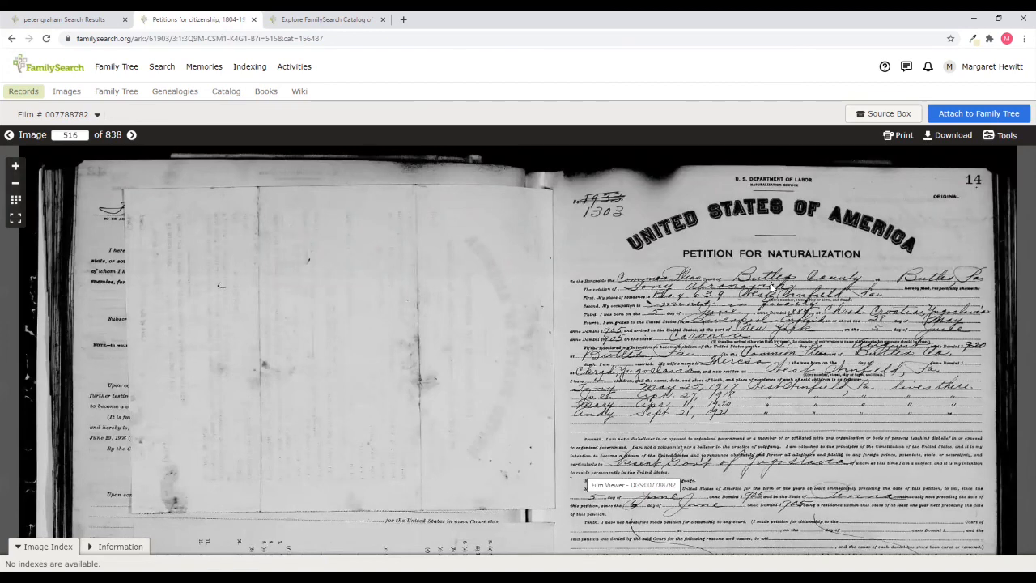
pyautogui.scroll(2, 569, 348)
pyautogui.moveTo(509, 311); pyautogui.dragTo(480, 323)
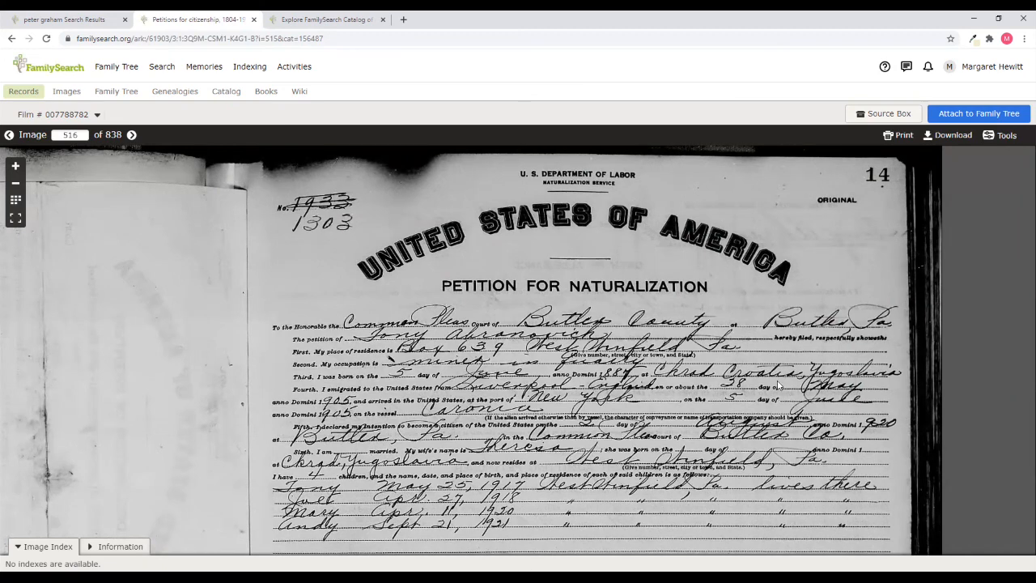
pyautogui.scroll(-1, 781, 405)
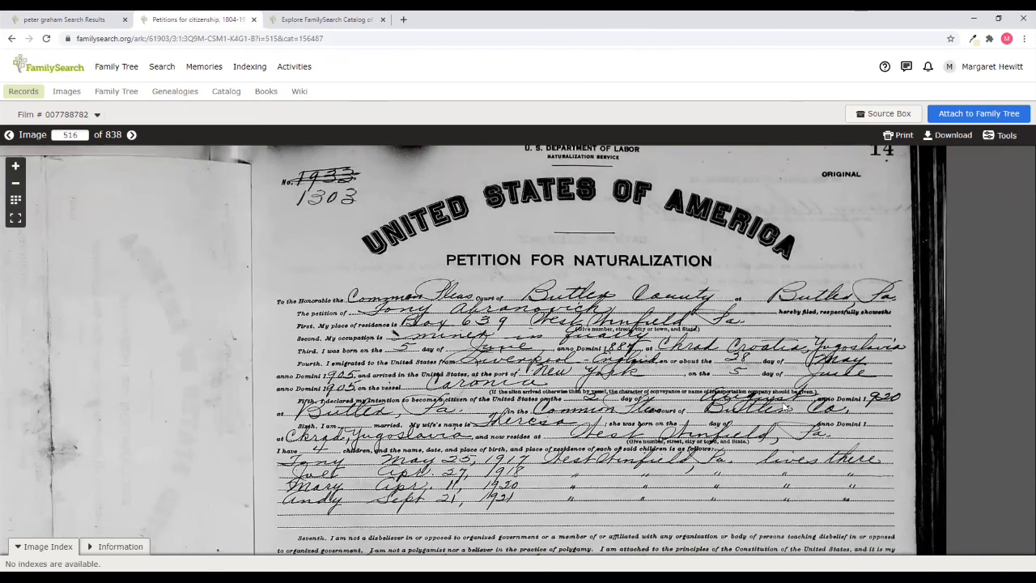